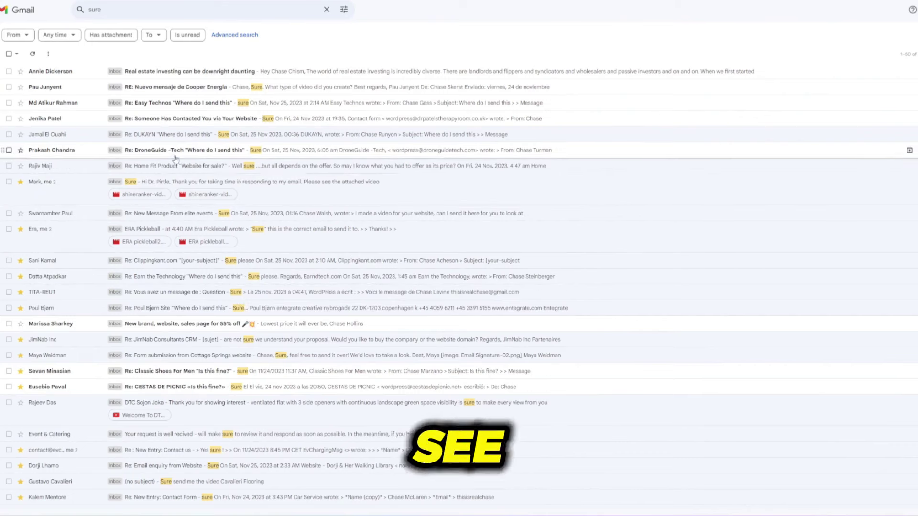
Step: Open the 'Sure' reply thread in Gmail to reach its two video attachments
{"action": "left_click", "coordinate": [201, 188]}
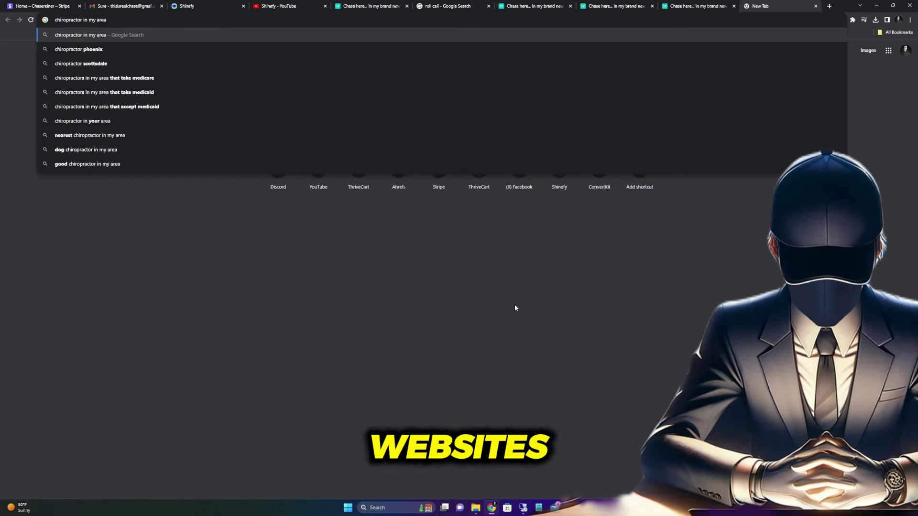
Step: Dismiss the suggestions for the 'chiropractor in my area' search
{"action": "left_click", "coordinate": [515, 307]}
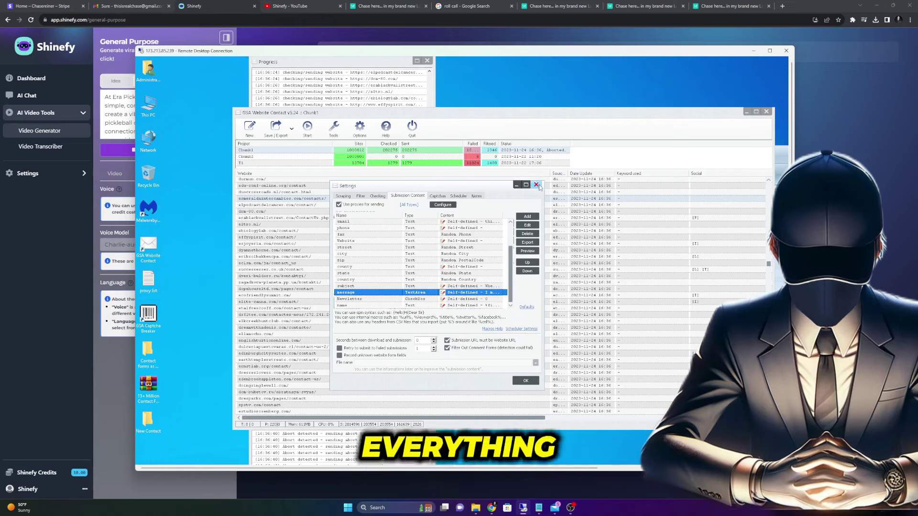
Step: Close Submission settings, maximize Remote Desktop, and shift the GSA Website Contact window down-right
{"action": "left_click", "coordinate": [537, 184]}
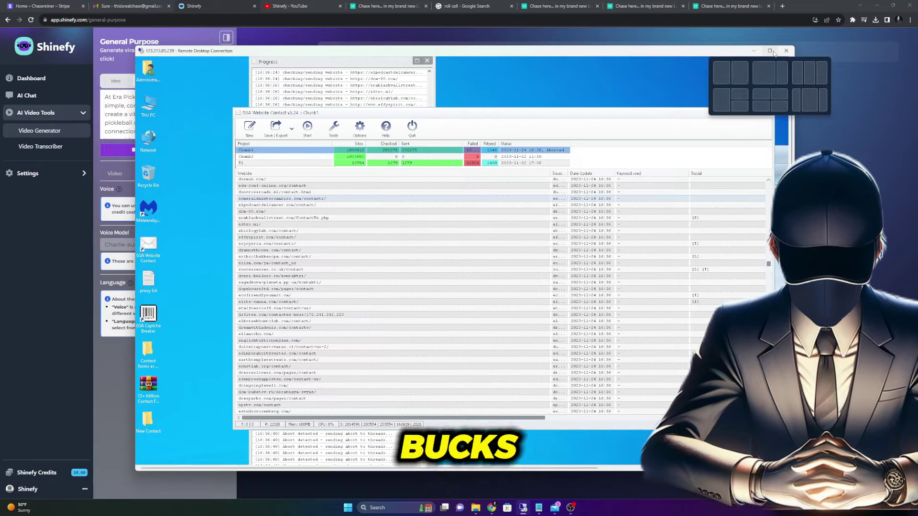
{"action": "left_click", "coordinate": [769, 51]}
{"action": "mouse_move", "coordinate": [373, 55]}
{"action": "left_mouse_down"}
{"action": "mouse_move", "coordinate": [471, 101]}
{"action": "mouse_move", "coordinate": [418, 143]}
{"action": "mouse_move", "coordinate": [461, 108]}
{"action": "left_mouse_up"}
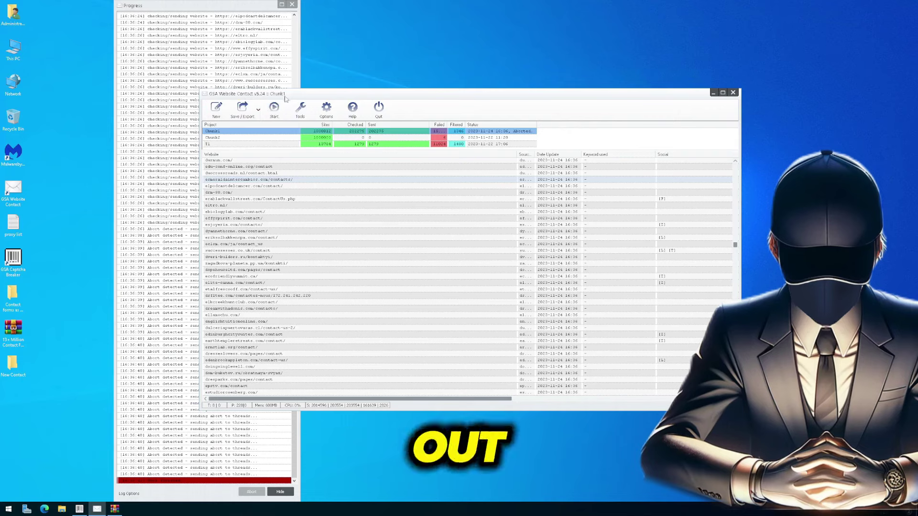
{"action": "left_click_drag", "start_coordinate": [311, 101], "coordinate": [322, 101]}
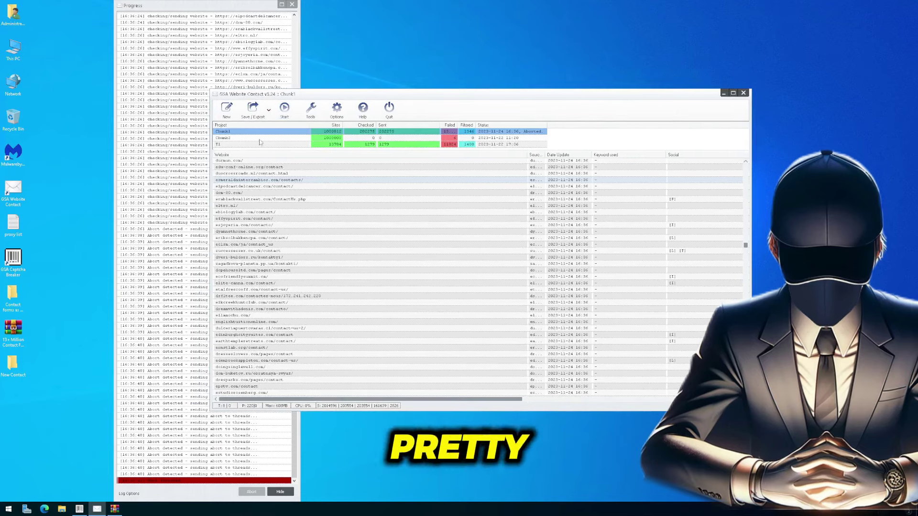
Step: Create the 'Chiropractor Los Angeles' project and run Scrape + Check on it
{"action": "left_click", "coordinate": [226, 109]}
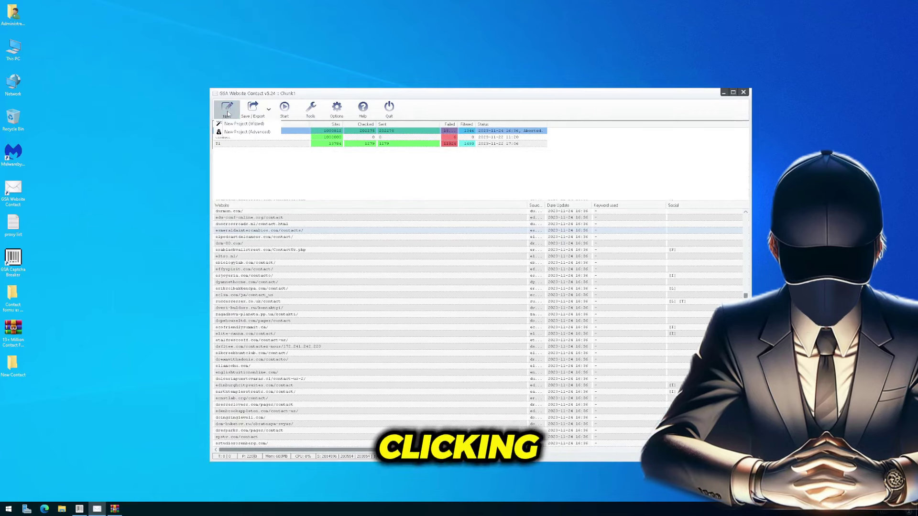
{"action": "left_click", "coordinate": [241, 132]}
{"action": "type", "text": "Chiropractor Los Angeles"}
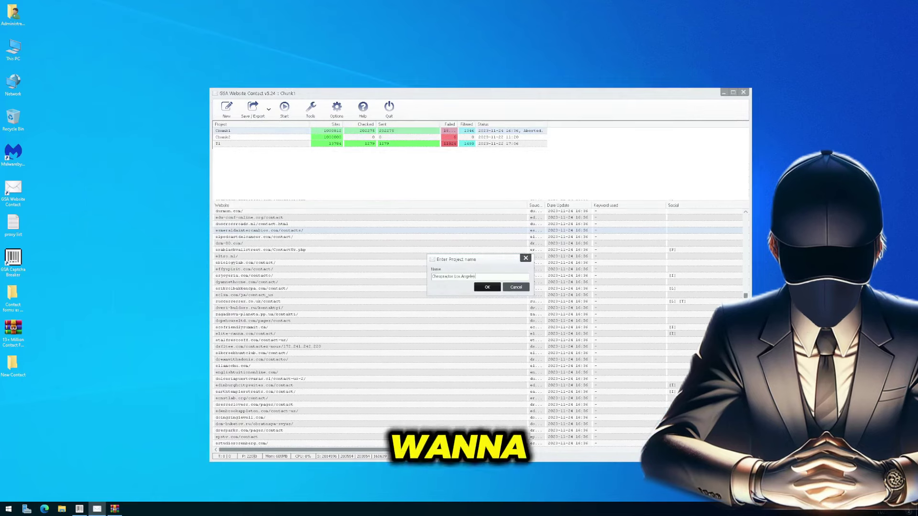
{"action": "left_click", "coordinate": [479, 286]}
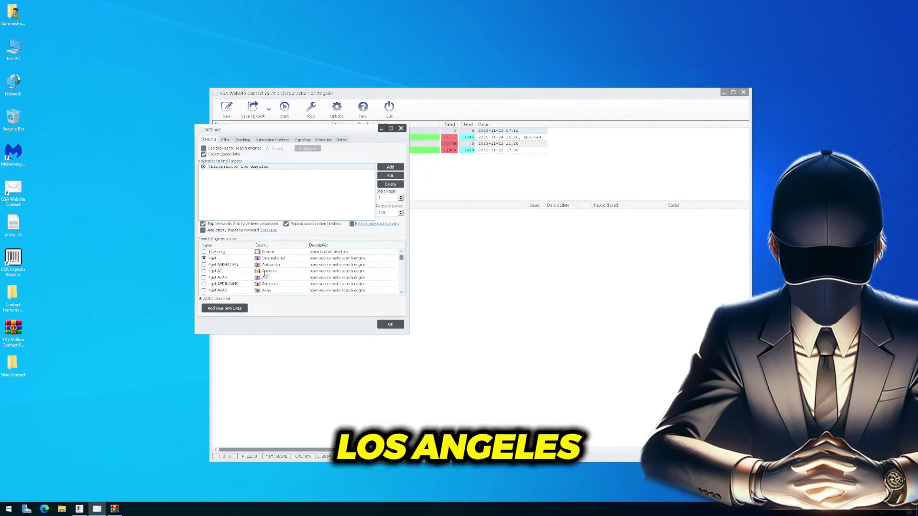
{"action": "left_click", "coordinate": [390, 325]}
{"action": "left_click", "coordinate": [284, 109]}
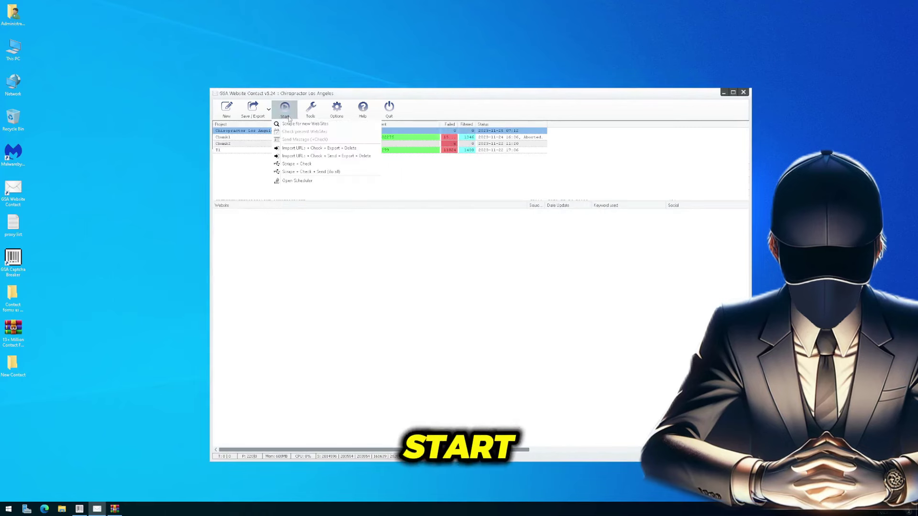
{"action": "left_click", "coordinate": [307, 164]}
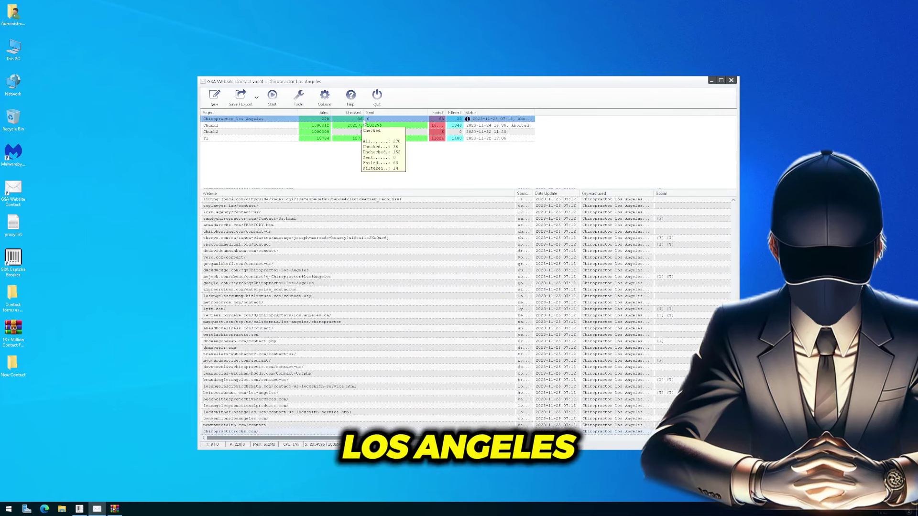
Step: Edit the message field in the project's Submission Content settings
{"action": "left_click", "coordinate": [324, 97]}
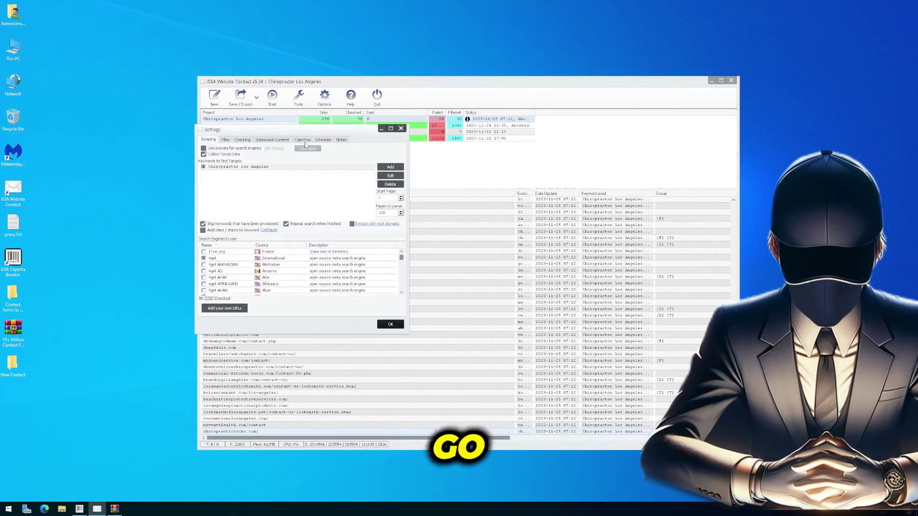
{"action": "left_click", "coordinate": [272, 139]}
{"action": "scroll", "coordinate": [229, 172], "scroll_direction": "down", "scroll_amount": 2}
{"action": "double_click", "coordinate": [210, 237]}
{"action": "left_click", "coordinate": [347, 281]}
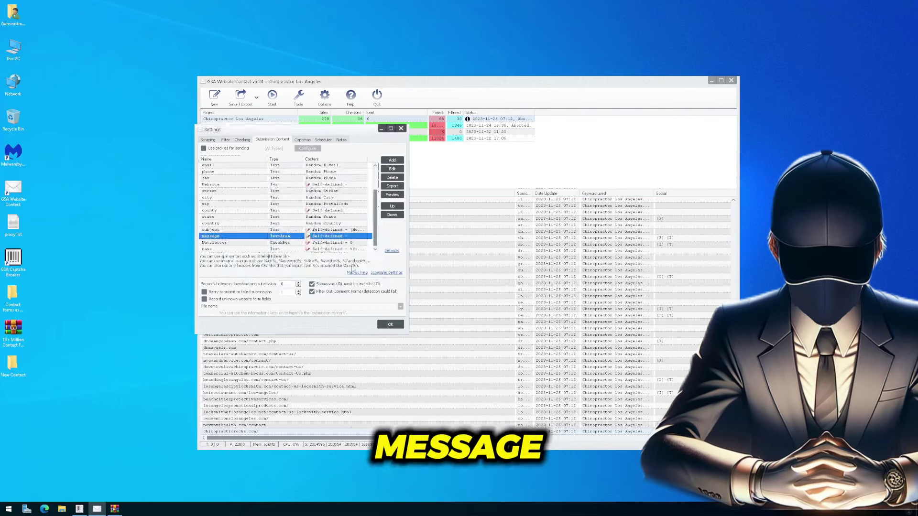
{"action": "left_click", "coordinate": [314, 265]}
Step: Run Send Message on the found chiropractor sites, answering the selected-URLs and message prompts
{"action": "left_click", "coordinate": [272, 96]}
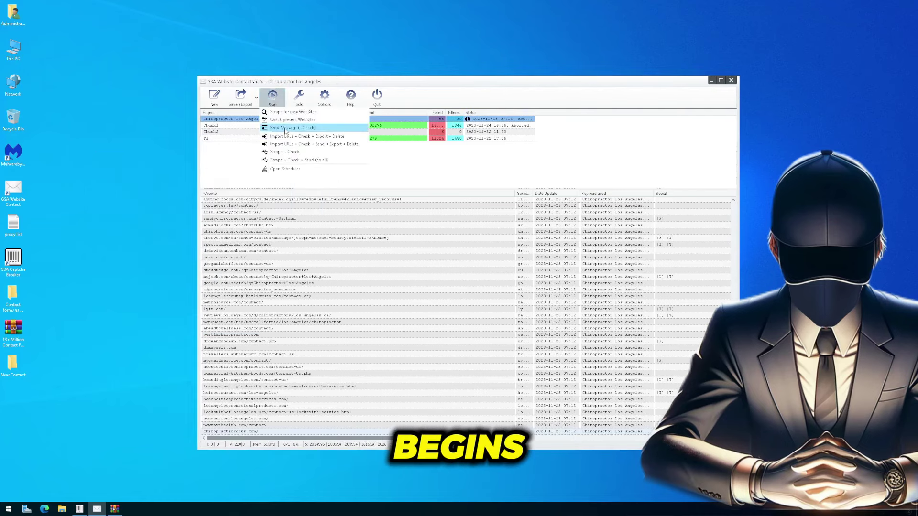
{"action": "left_click", "coordinate": [287, 127]}
{"action": "left_click", "coordinate": [481, 279]}
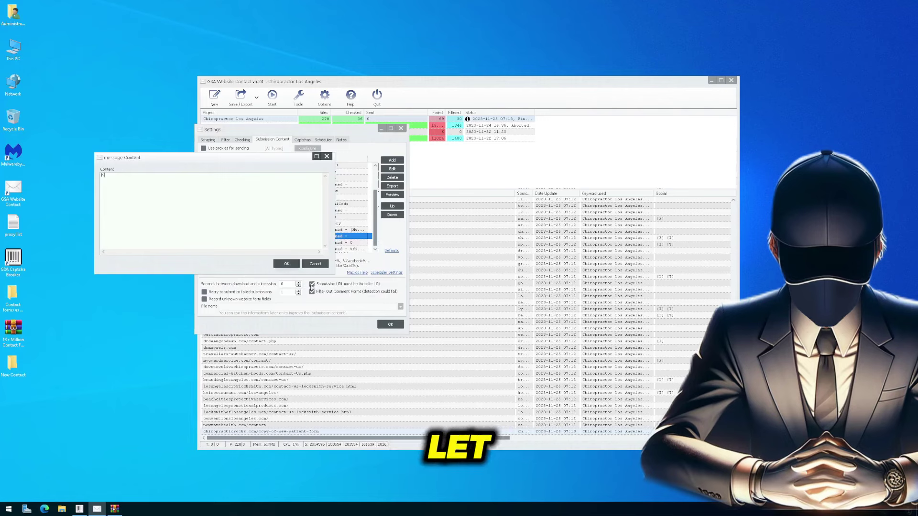
{"action": "left_click", "coordinate": [287, 263]}
{"action": "left_click", "coordinate": [391, 324]}
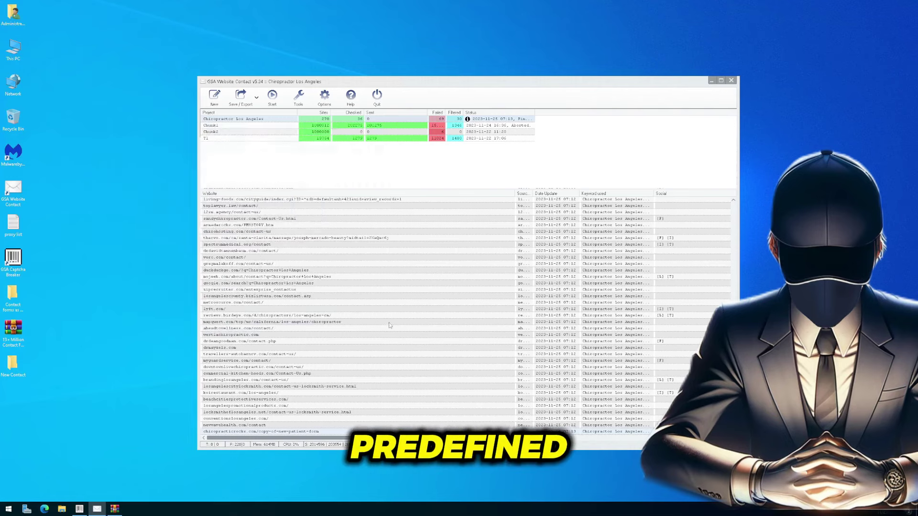
{"action": "left_click", "coordinate": [272, 106]}
{"action": "left_click", "coordinate": [326, 161]}
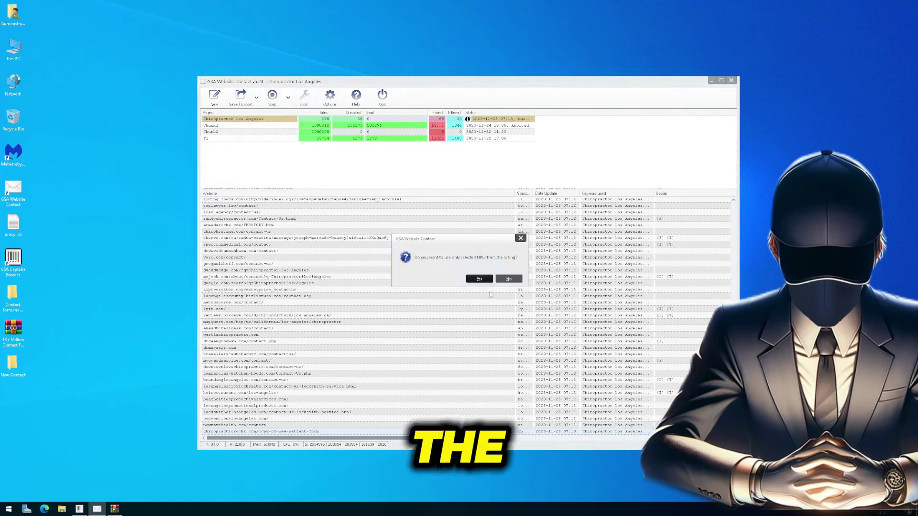
{"action": "left_click", "coordinate": [509, 278]}
{"action": "left_click", "coordinate": [502, 293]}
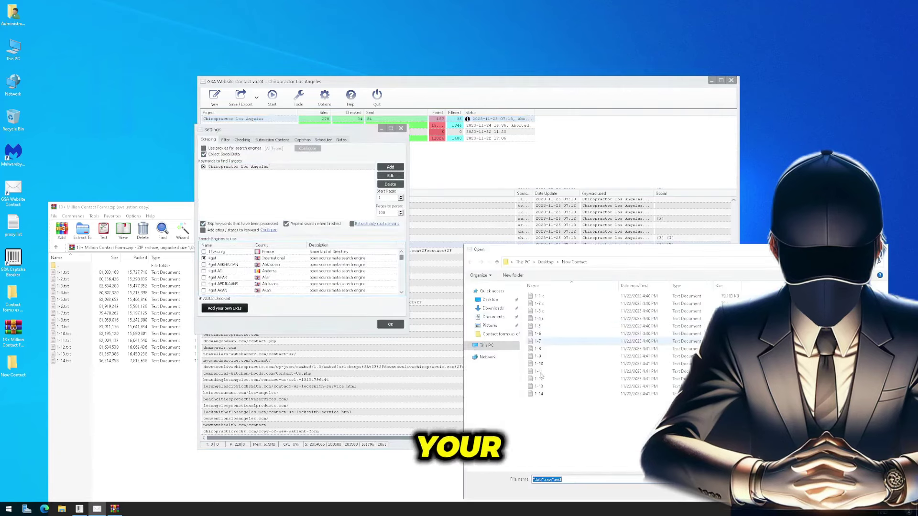
Step: Load the 1-12 URL list file and accept the filtering prompt
{"action": "double_click", "coordinate": [539, 379]}
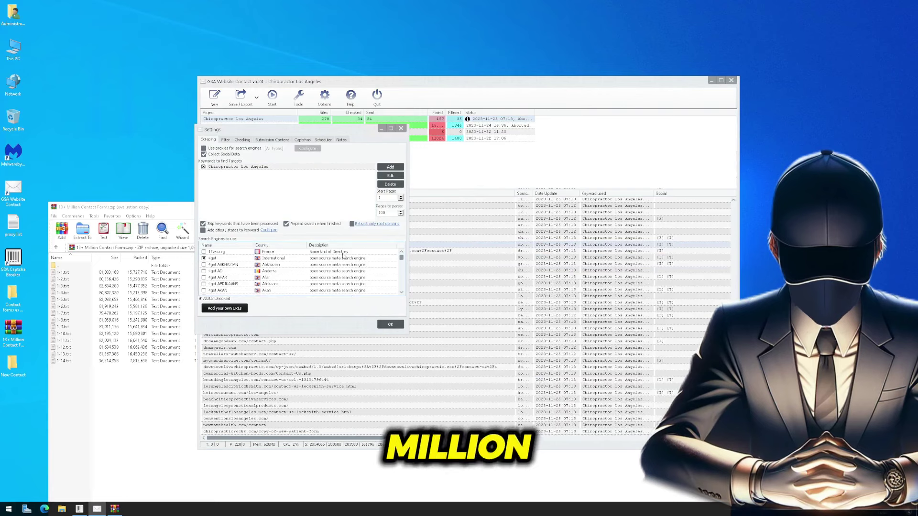
{"action": "left_click", "coordinate": [438, 279]}
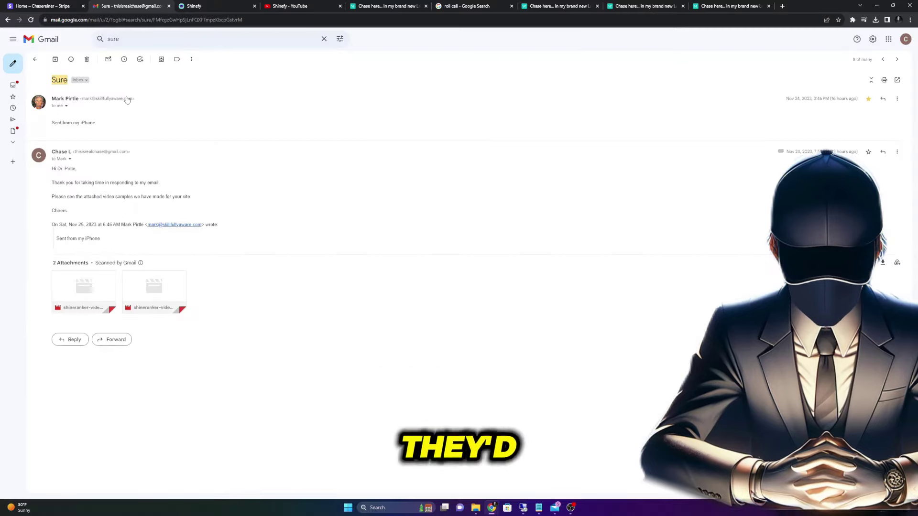
Step: Copy the Sure sender's web domain, open a new tab, and switch to Shinefy
{"action": "left_click_drag", "start_coordinate": [125, 101], "coordinate": [94, 103]}
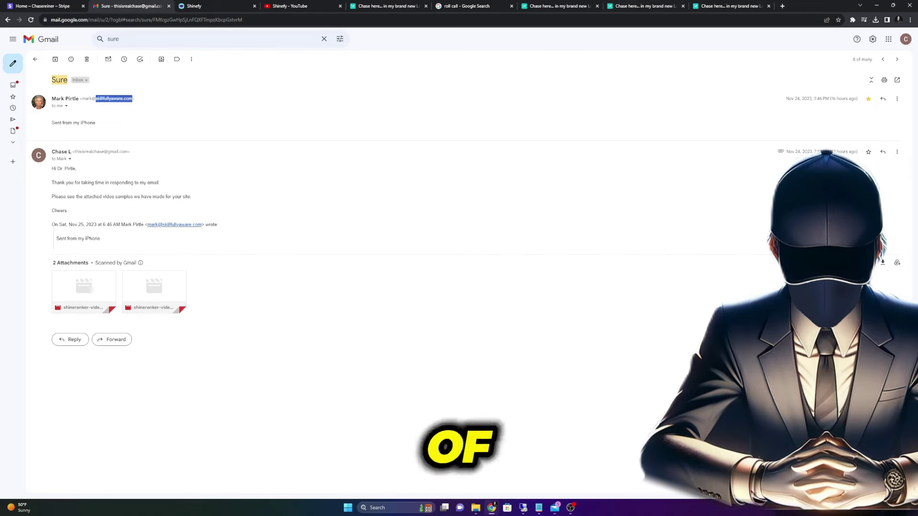
{"action": "key", "text": "ctrl+t"}
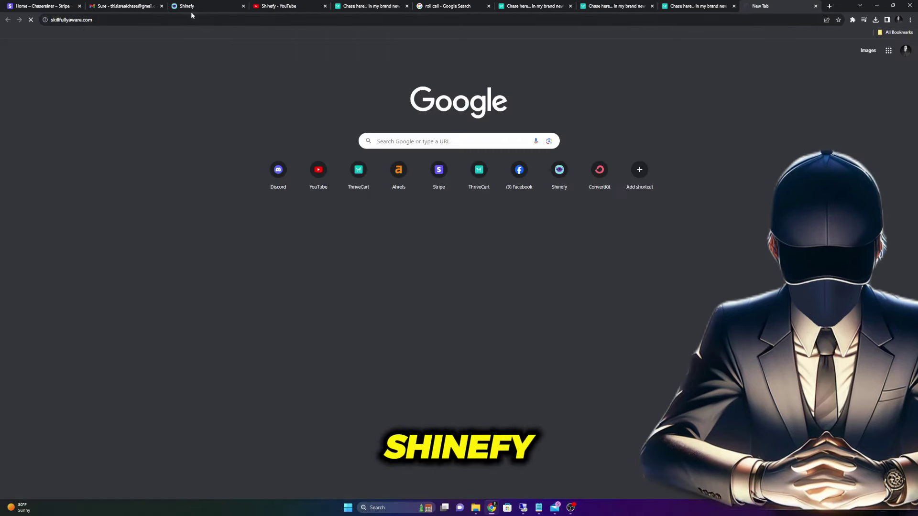
{"action": "left_click", "coordinate": [191, 9]}
{"action": "left_click", "coordinate": [116, 81]}
{"action": "left_click", "coordinate": [149, 115]}
{"action": "key", "text": "ctrl+v"}
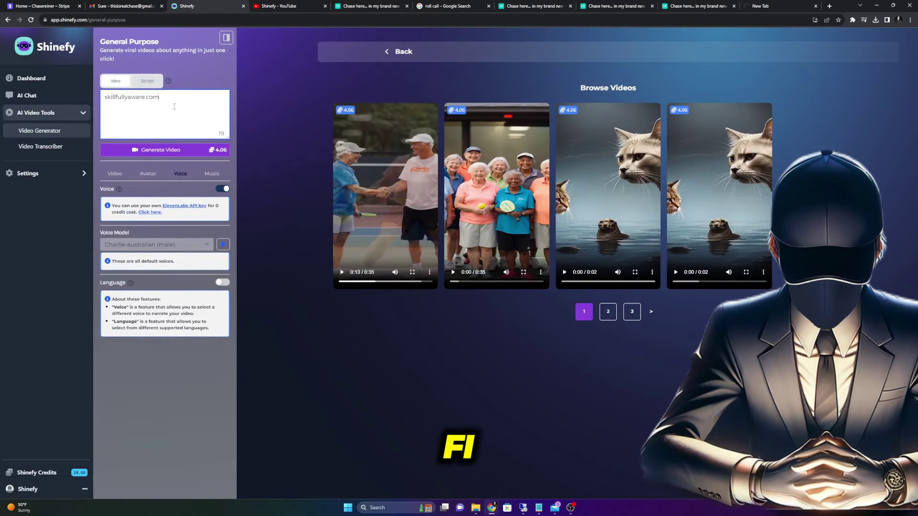
{"action": "triple_click", "coordinate": [112, 107]}
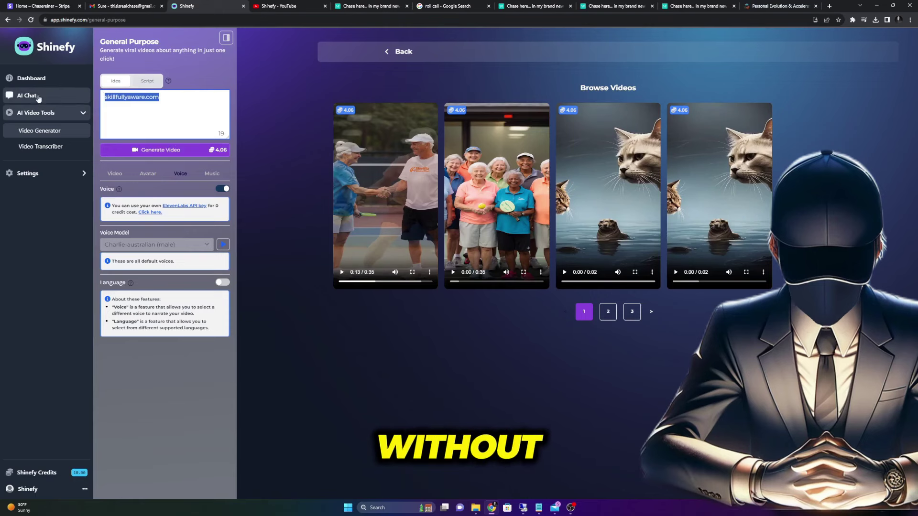
{"action": "left_click", "coordinate": [347, 508]}
{"action": "type", "text": "cap"}
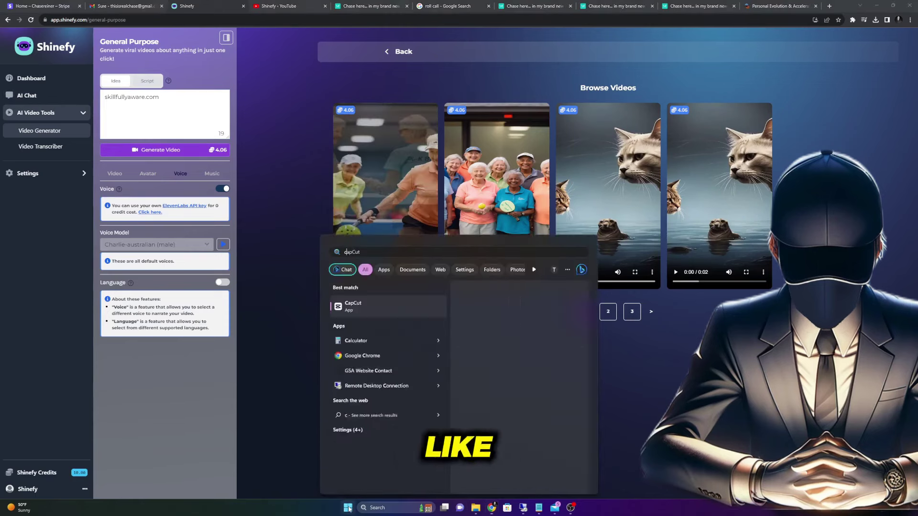
{"action": "key", "text": "Escape"}
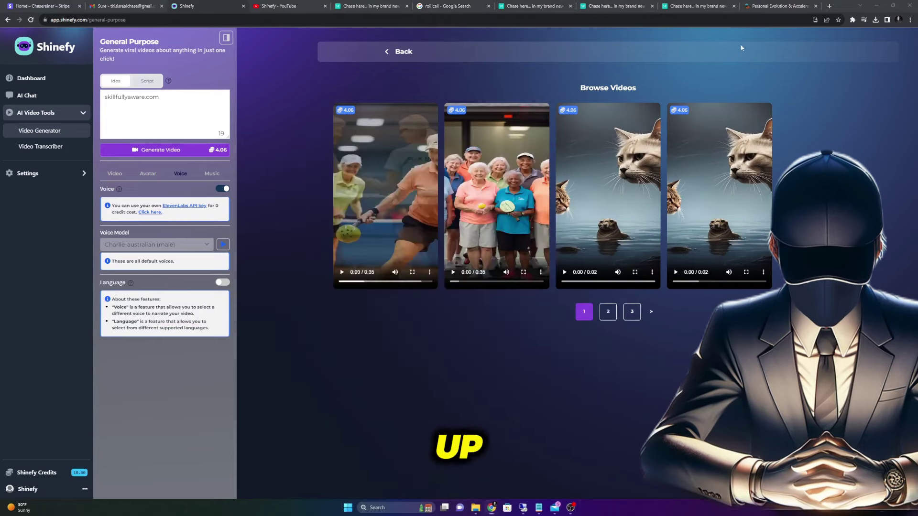
Step: Copy the Personal Mastery text from drmarkpirtle.com into Shinefy's Script box
{"action": "left_click", "coordinate": [767, 7]}
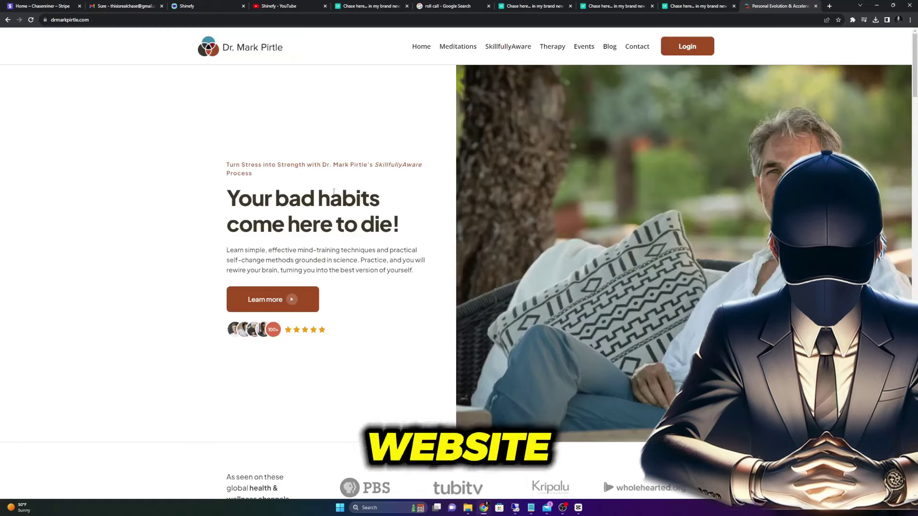
{"action": "right_click", "coordinate": [314, 292]}
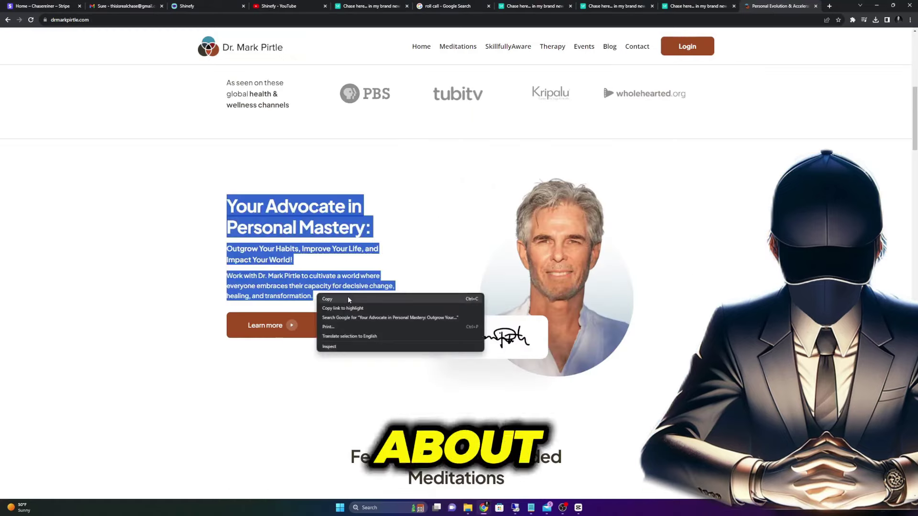
{"action": "left_click", "coordinate": [350, 302]}
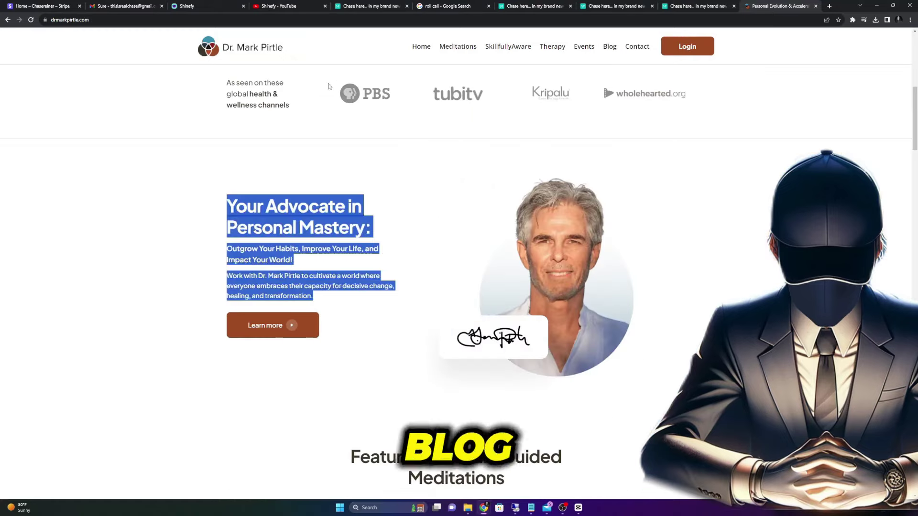
{"action": "left_click", "coordinate": [189, 12]}
{"action": "key", "text": "ctrl+v"}
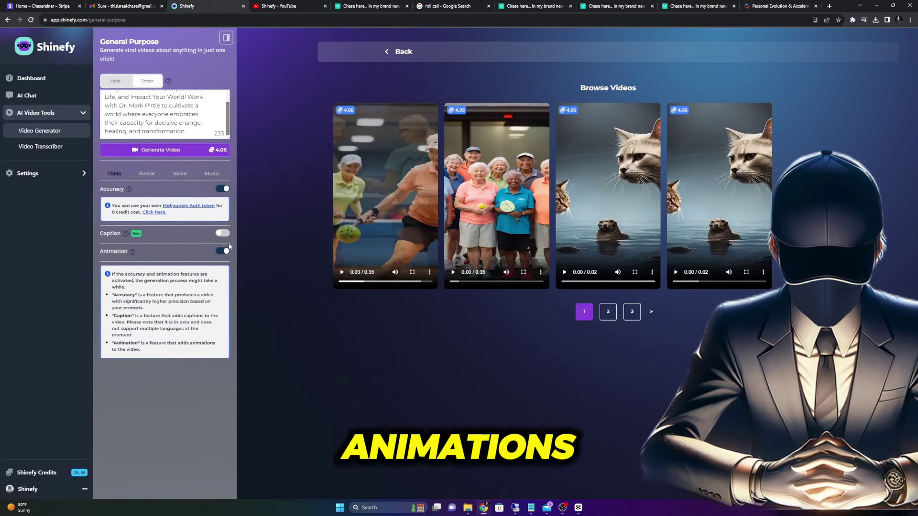
Step: Enable captions and a talking avatar with the Dave-british-essex voice, then generate the video
{"action": "left_click", "coordinate": [222, 233]}
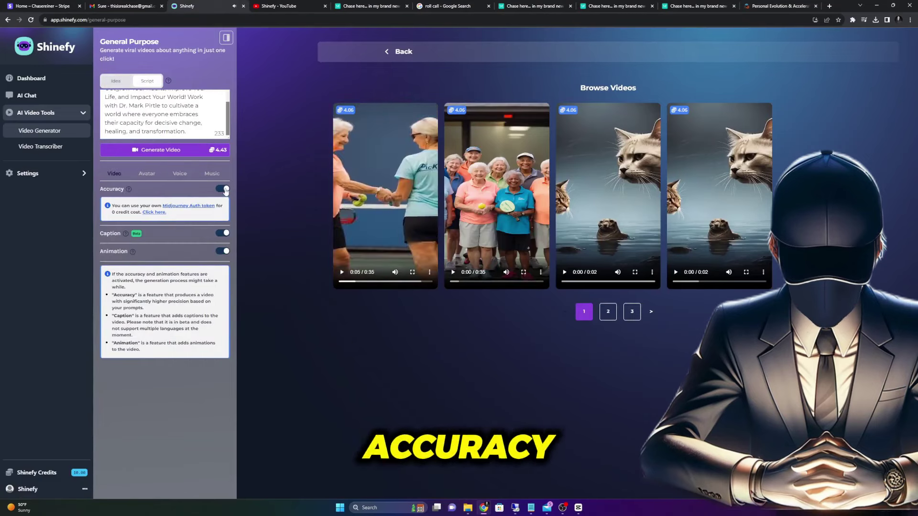
{"action": "left_click", "coordinate": [146, 174]}
{"action": "left_click", "coordinate": [223, 188]}
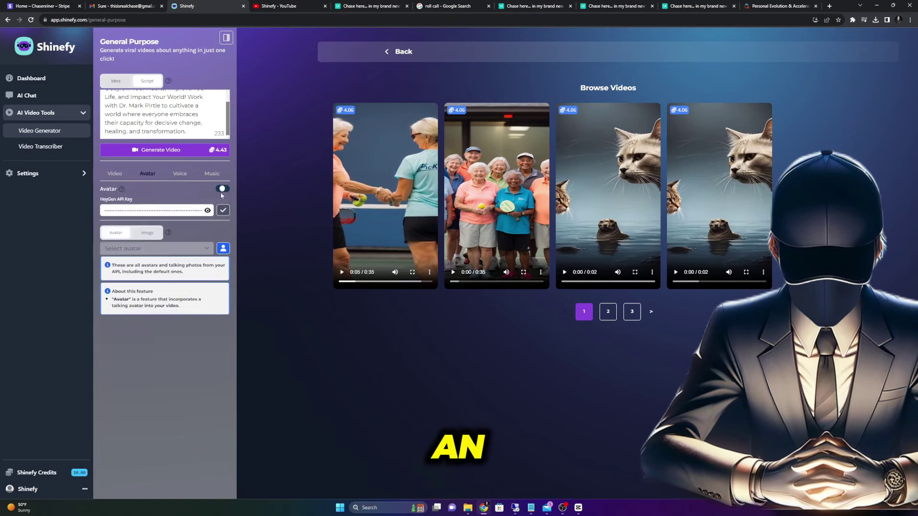
{"action": "left_click", "coordinate": [166, 249]}
{"action": "left_click", "coordinate": [173, 264]}
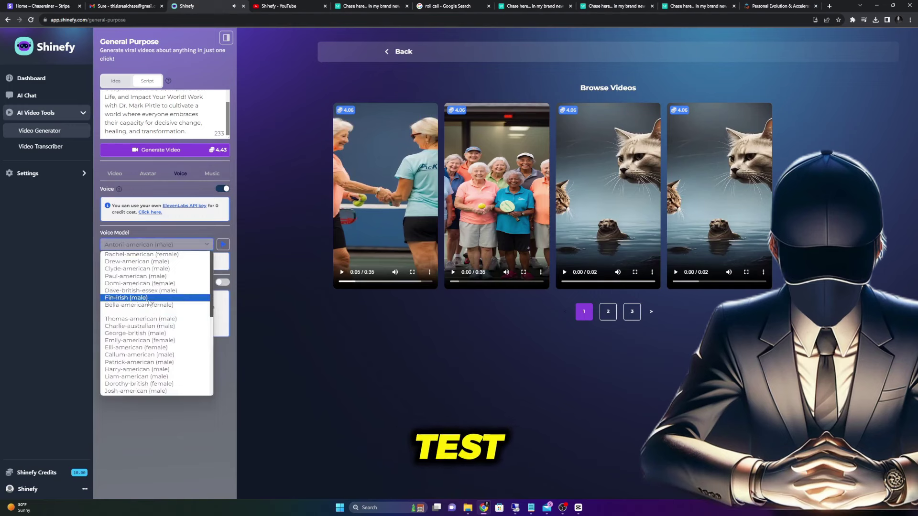
{"action": "left_click", "coordinate": [150, 290]}
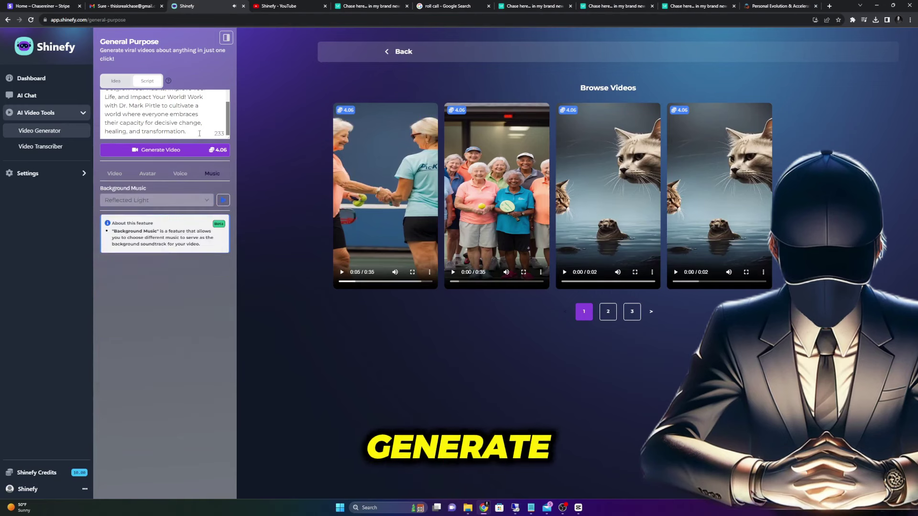
{"action": "left_click", "coordinate": [161, 149]}
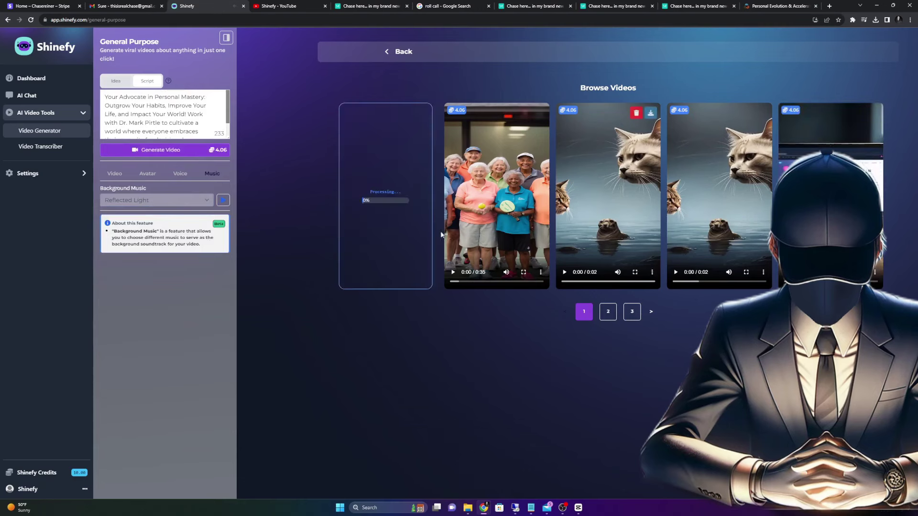
Step: Show page 2 of the Browse Videos list
{"action": "left_click", "coordinate": [607, 312]}
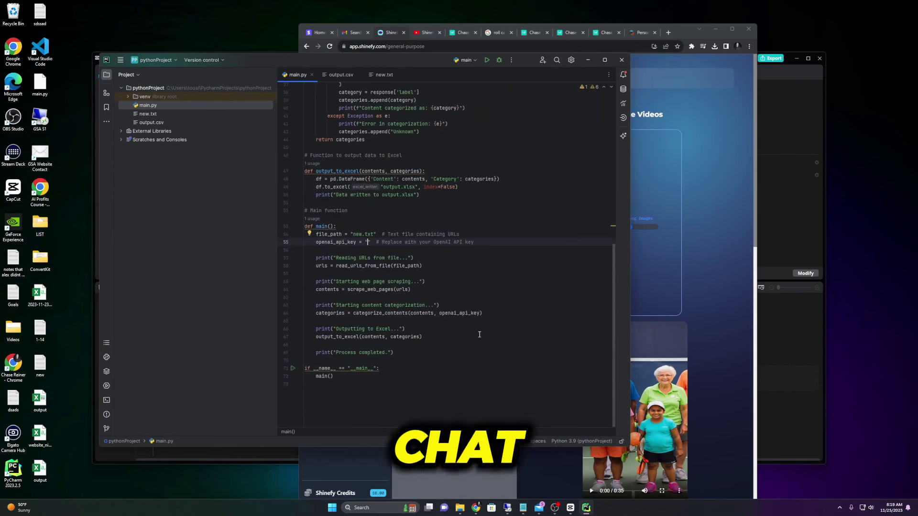
{"action": "scroll", "coordinate": [474, 312], "scroll_direction": "up", "scroll_amount": 10}
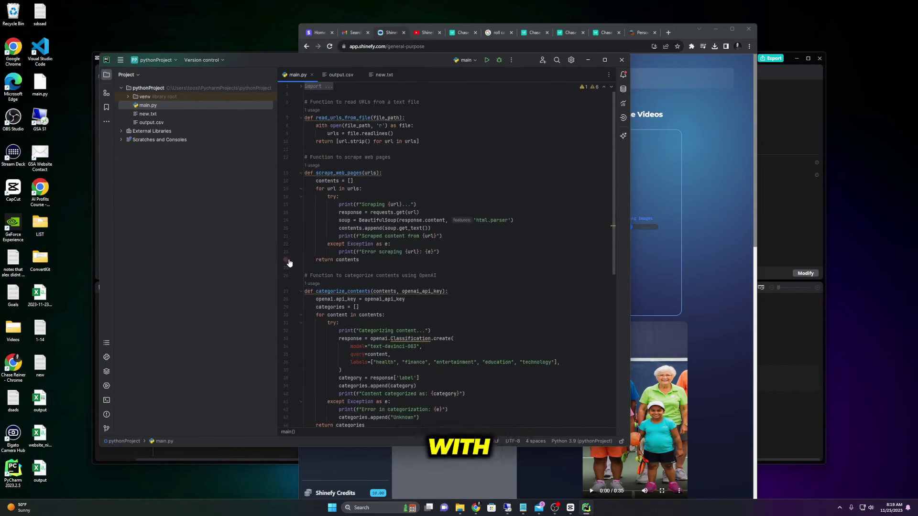
{"action": "double_click", "coordinate": [155, 115]}
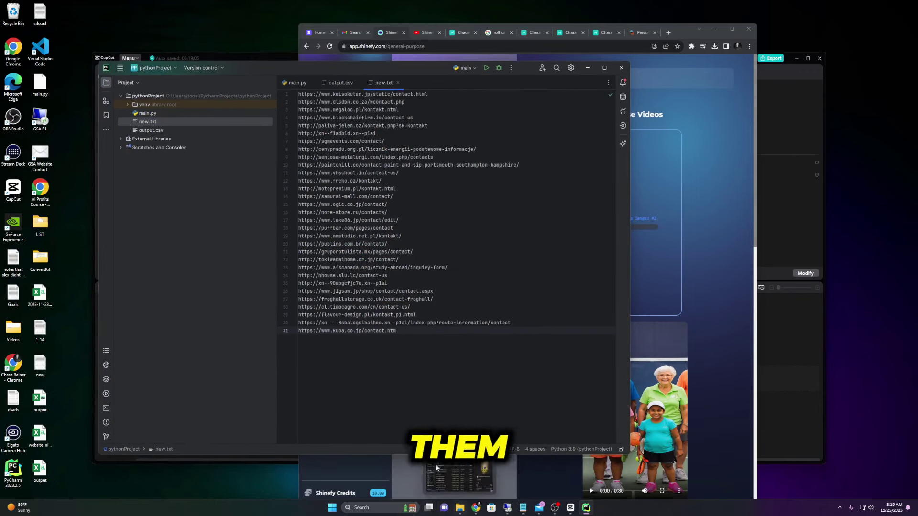
{"action": "left_click", "coordinate": [165, 114]}
{"action": "double_click", "coordinate": [164, 113]}
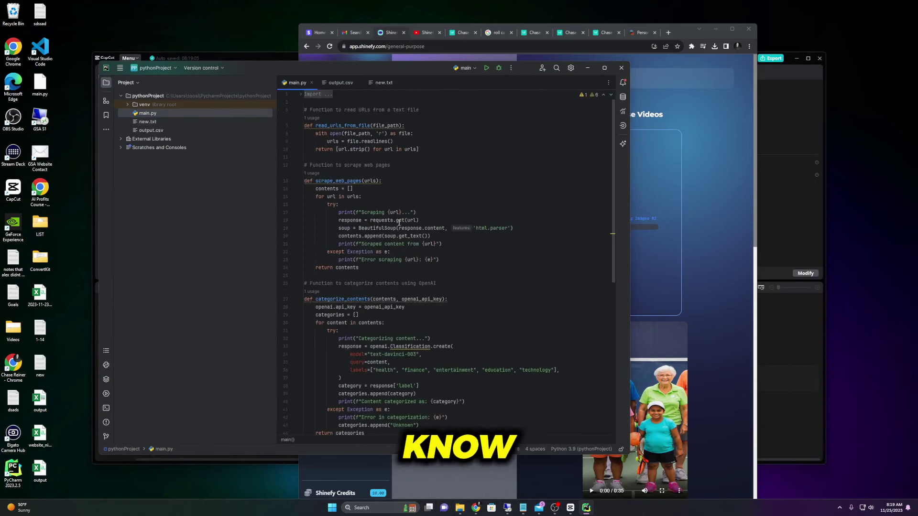
{"action": "scroll", "coordinate": [421, 234], "scroll_direction": "down", "scroll_amount": 2}
{"action": "scroll", "coordinate": [427, 243], "scroll_direction": "down", "scroll_amount": 3}
{"action": "scroll", "coordinate": [433, 251], "scroll_direction": "down", "scroll_amount": 2}
{"action": "left_click_drag", "start_coordinate": [357, 208], "coordinate": [560, 205]}
{"action": "key", "text": "Down"}
{"action": "key", "text": "Down"}
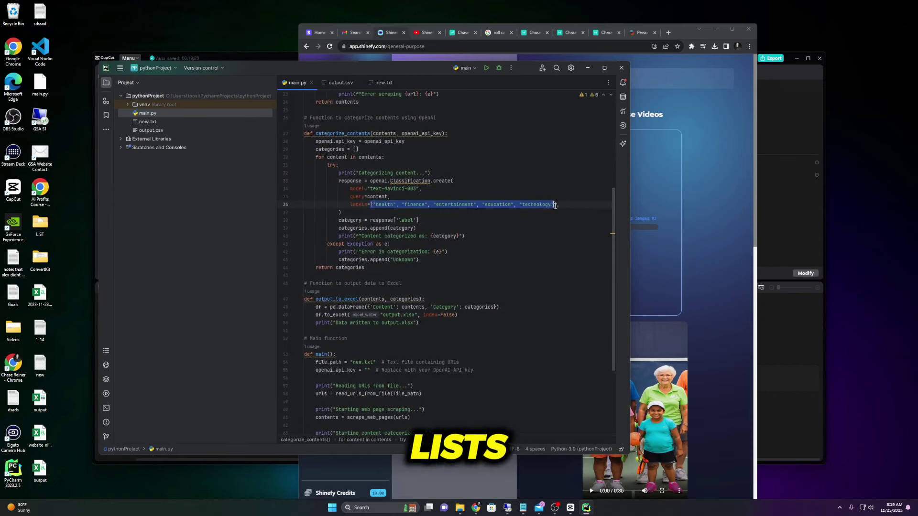
{"action": "left_click", "coordinate": [559, 205]}
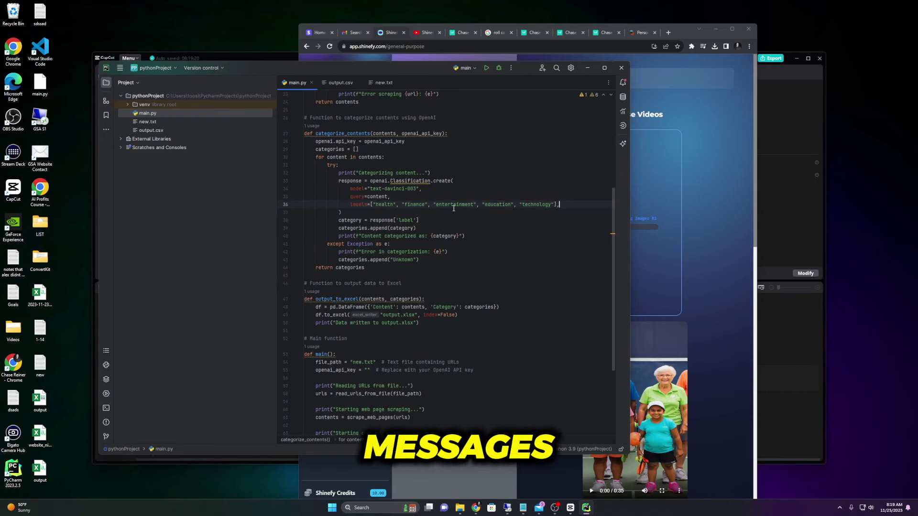
{"action": "triple_click", "coordinate": [552, 204]}
{"action": "left_click", "coordinate": [551, 205]}
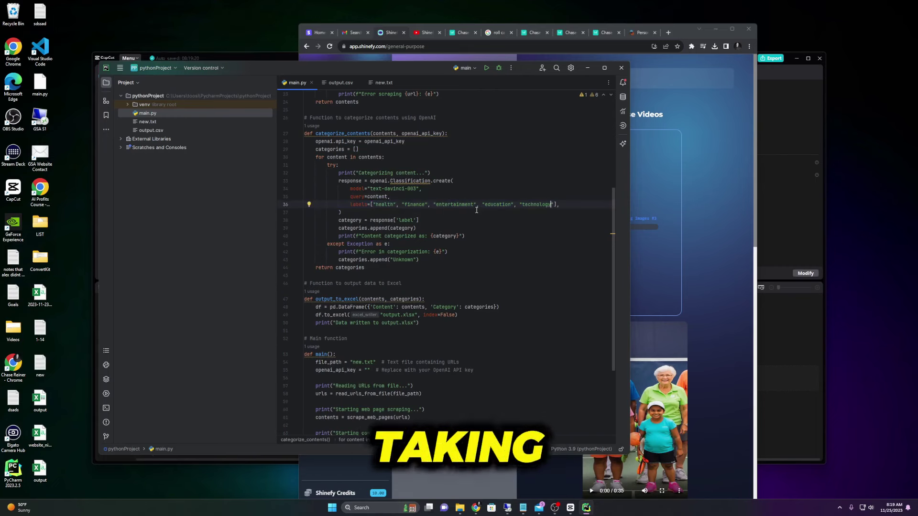
{"action": "left_click_drag", "start_coordinate": [374, 204], "coordinate": [586, 206]}
{"action": "left_click", "coordinate": [399, 206]}
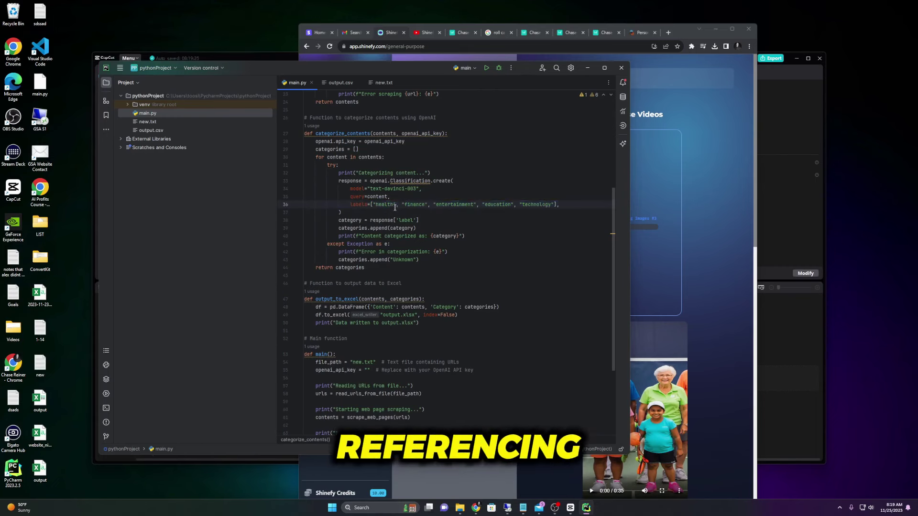
{"action": "left_click", "coordinate": [554, 210]}
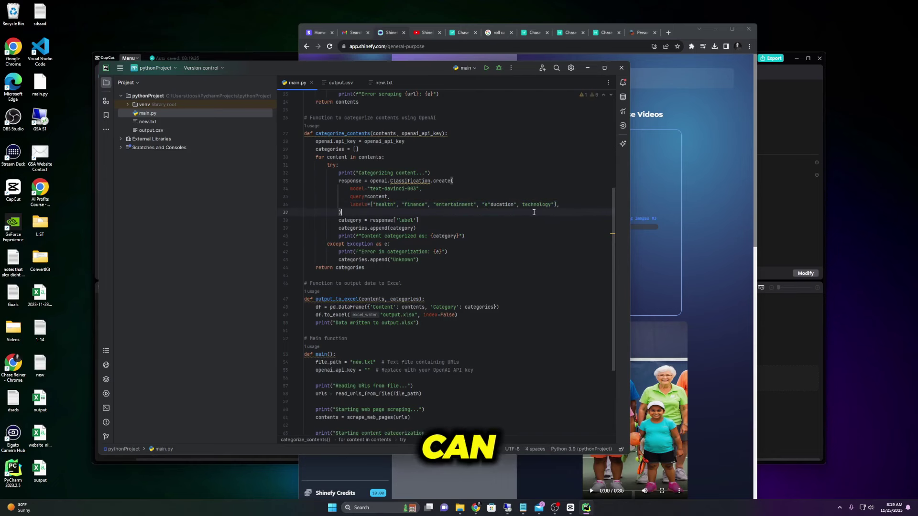
{"action": "left_click_drag", "start_coordinate": [515, 205], "coordinate": [490, 206]}
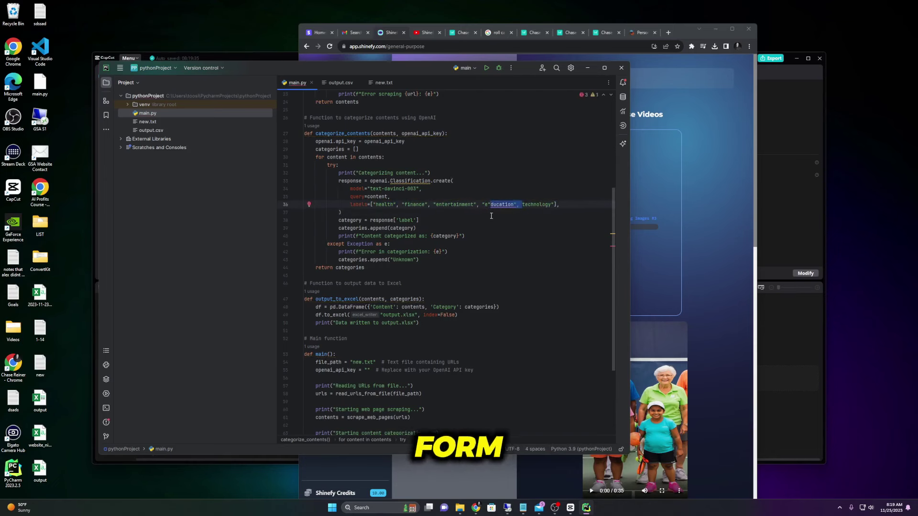